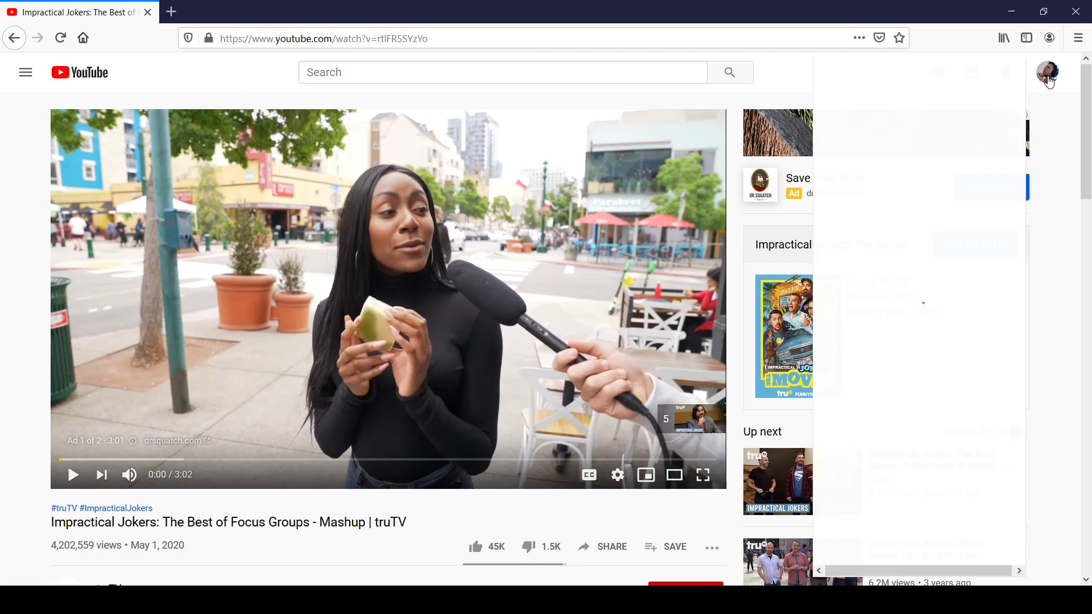
# Open the uploaded video "HOW TO UPLOAD A BASIC YOUTUBE VIDEO IN 2020" in the YouTube Studio video editor.
pyautogui.click(965, 163)
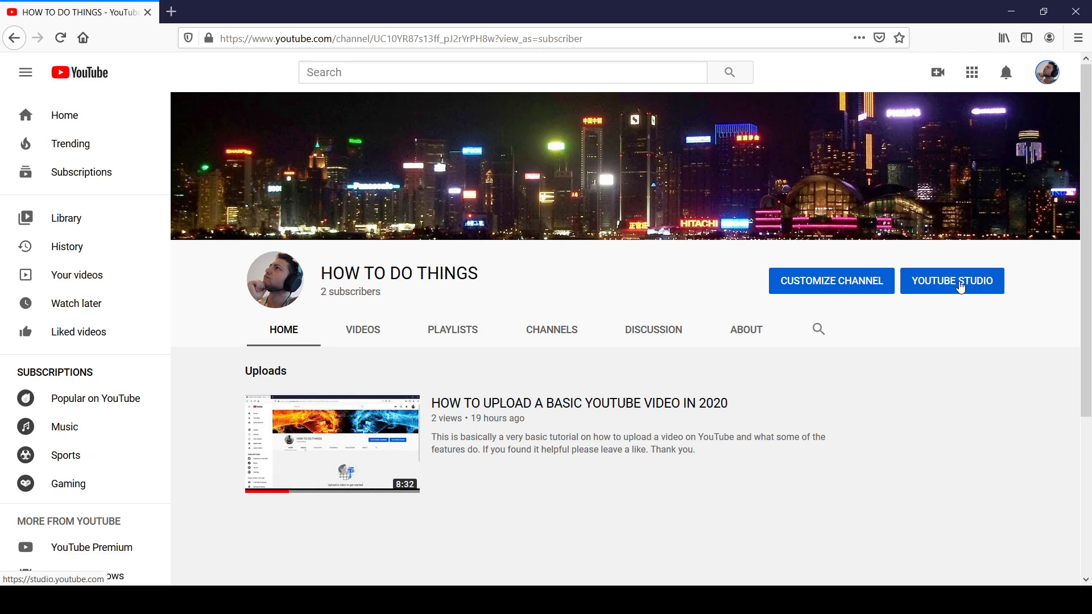
pyautogui.click(961, 287)
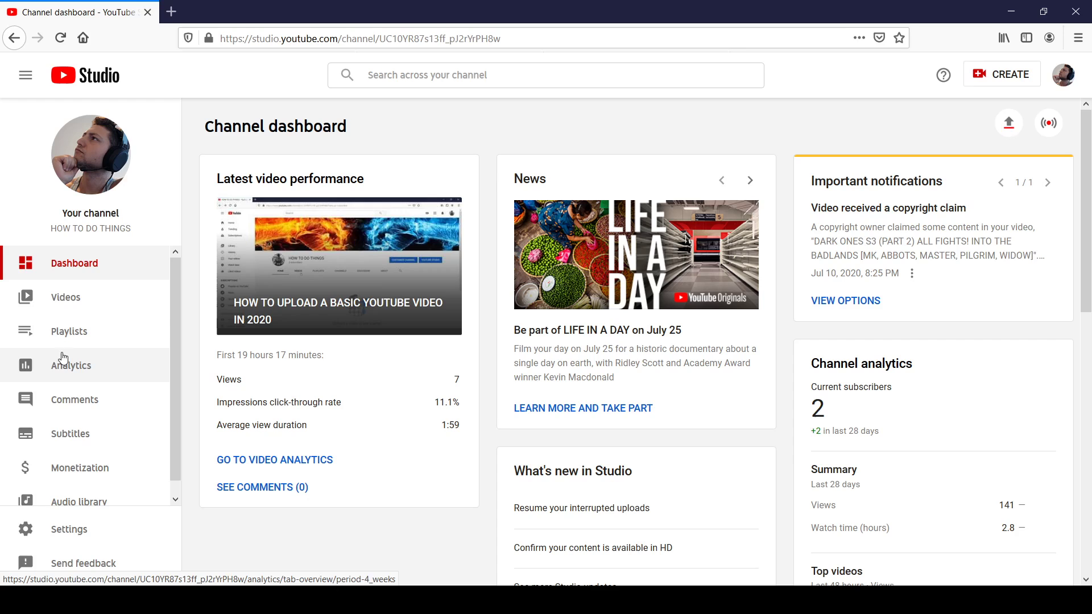
pyautogui.click(79, 302)
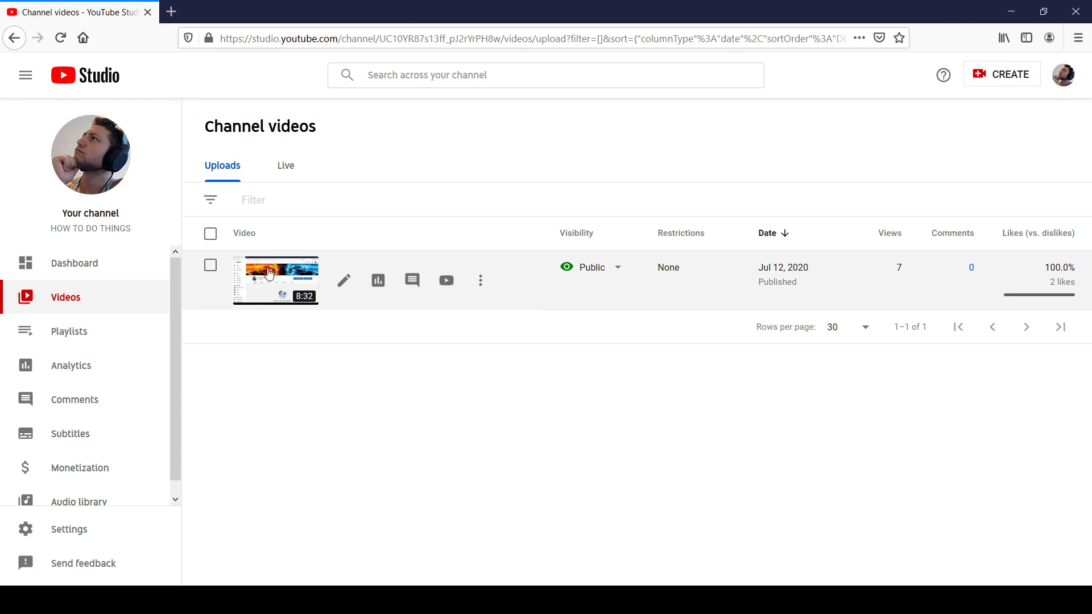
pyautogui.click(316, 279)
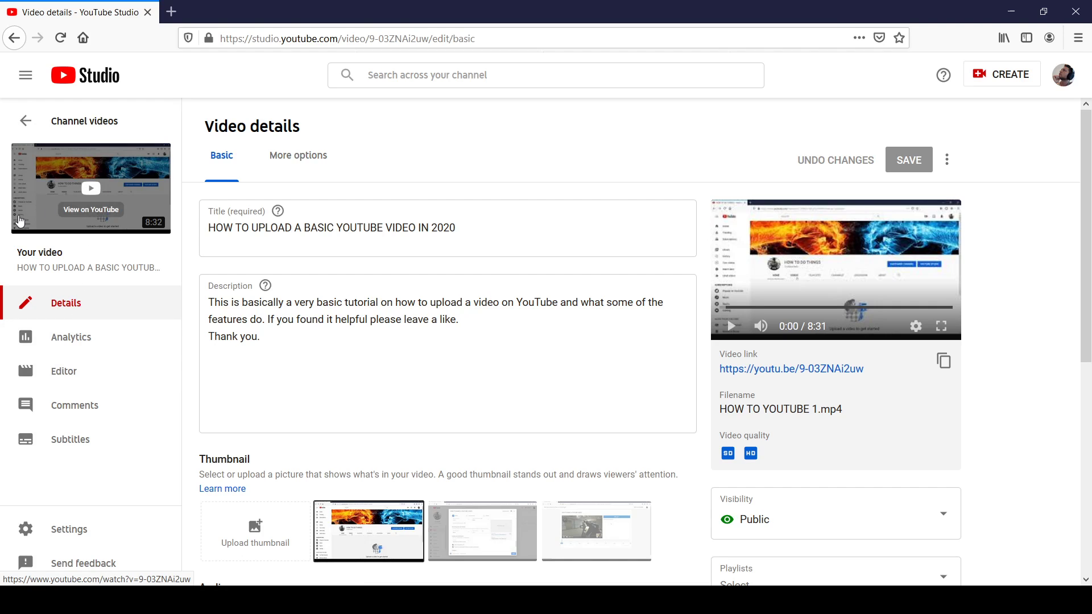
pyautogui.click(86, 371)
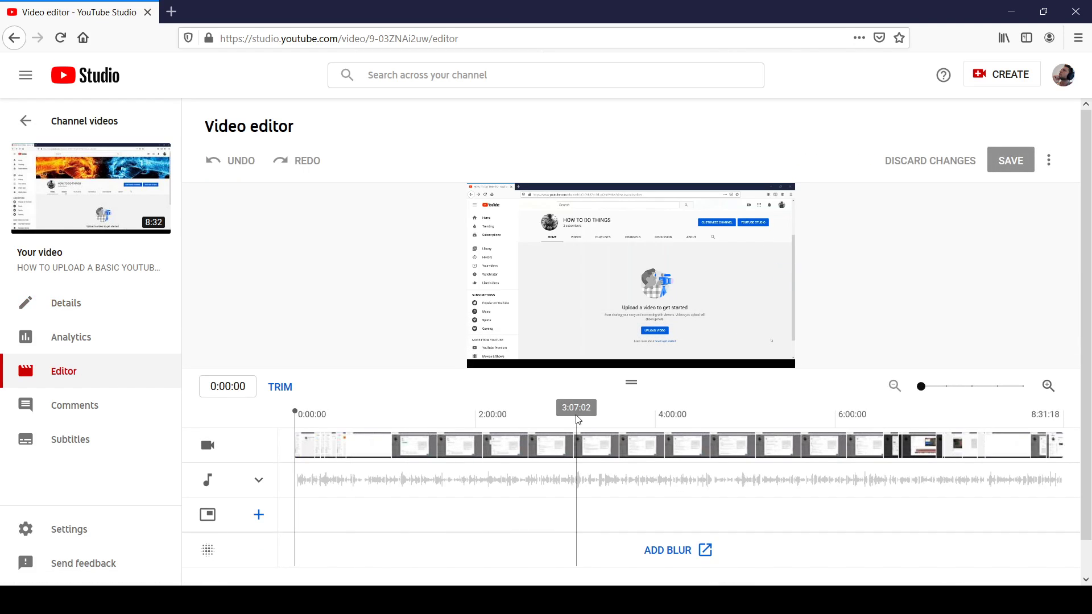
pyautogui.moveTo(650, 259)
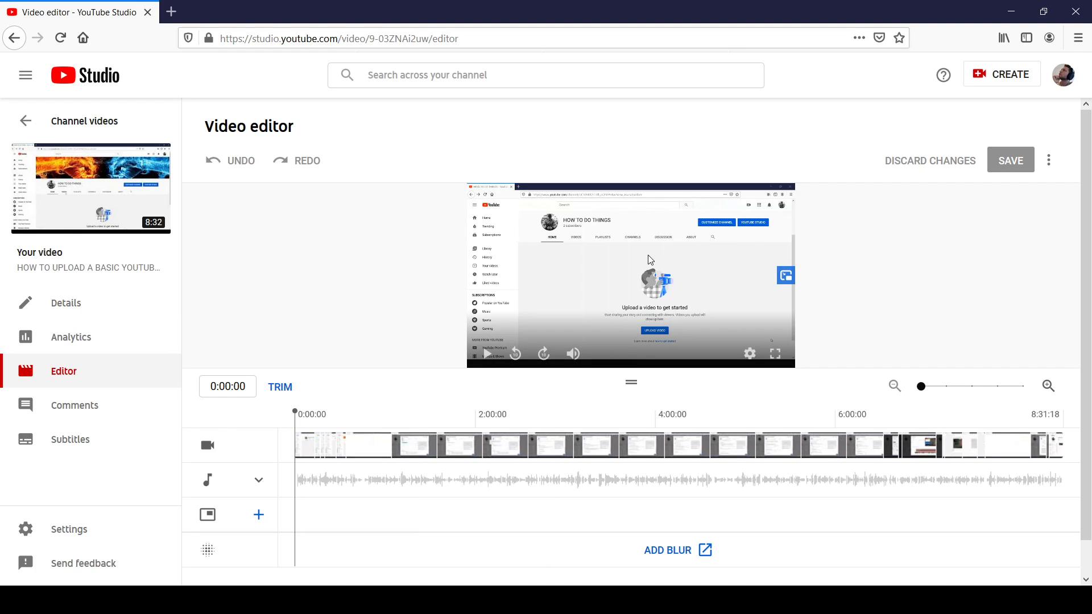
# Start trimming the video and place the playhead at 3:06:18.
pyautogui.click(278, 389)
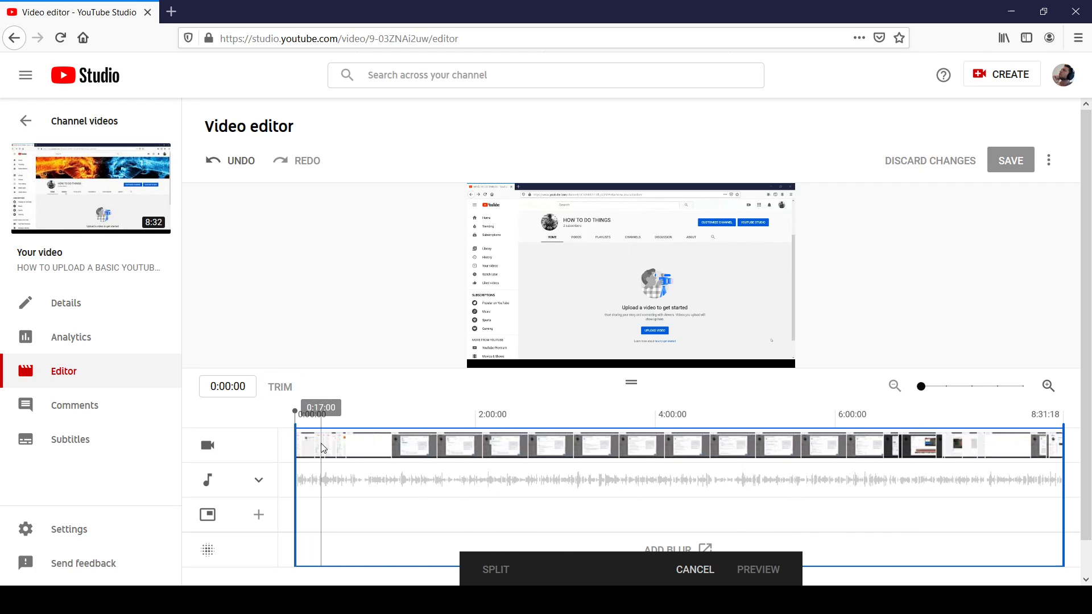
pyautogui.click(424, 449)
pyautogui.click(684, 453)
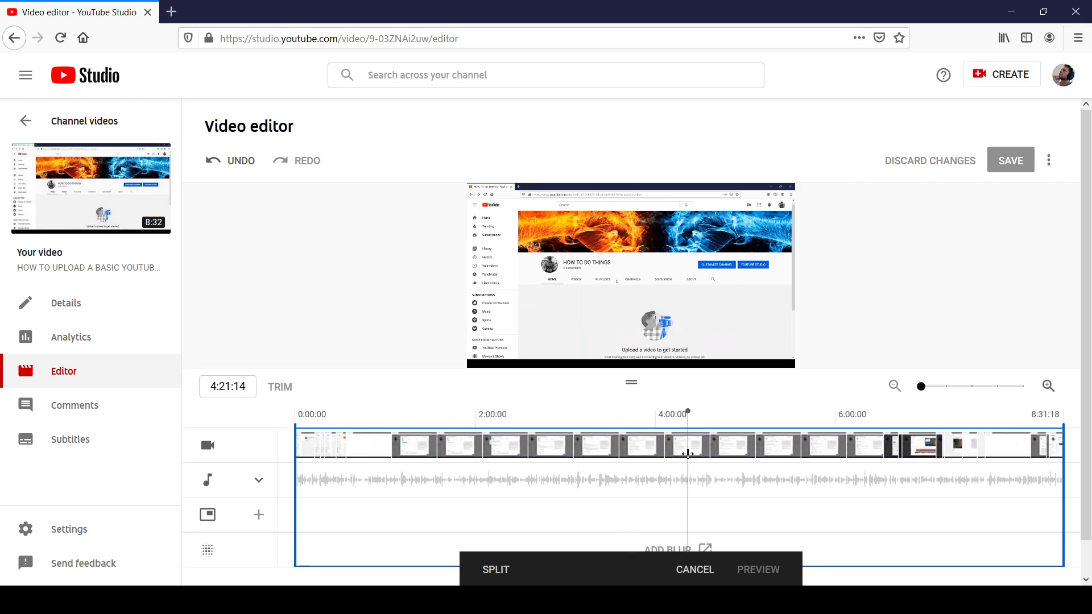
pyautogui.moveTo(746, 457)
pyautogui.mouseDown()
pyautogui.moveTo(908, 461)
pyautogui.moveTo(732, 442)
pyautogui.mouseUp()
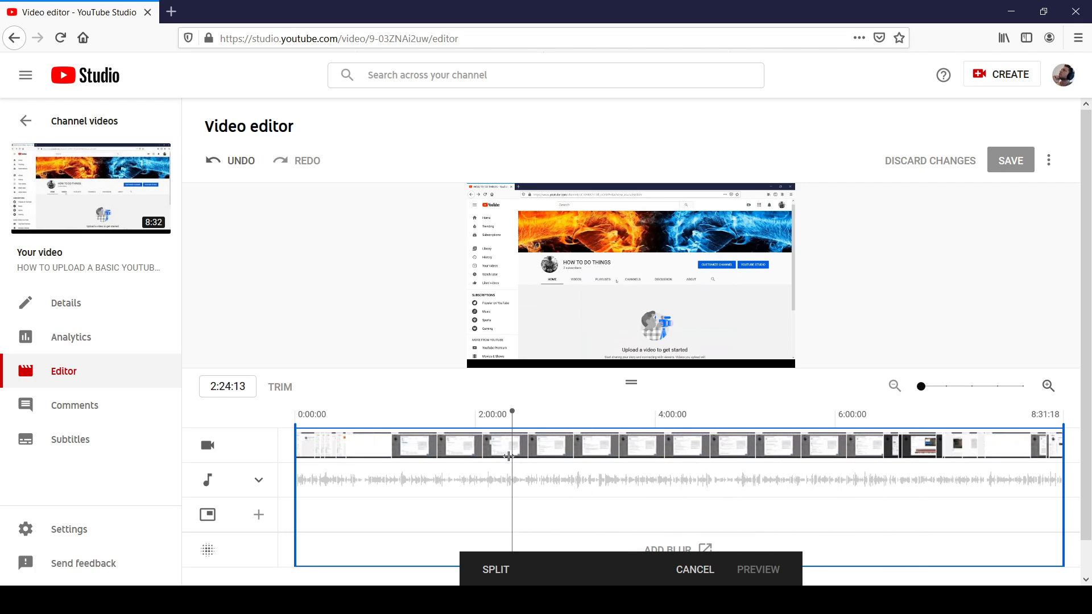
pyautogui.moveTo(509, 457); pyautogui.dragTo(576, 455)
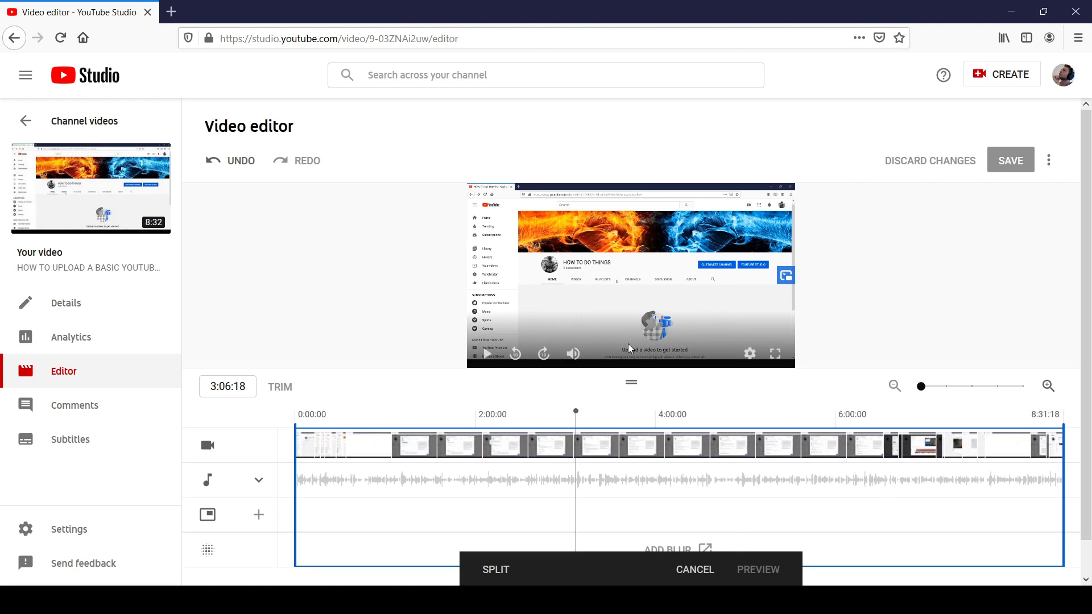
# Fine-tune the playhead position on the timeline to 3:06:25.
pyautogui.click(1047, 392)
pyautogui.click(1046, 392)
pyautogui.click(1046, 392)
pyautogui.click(1047, 392)
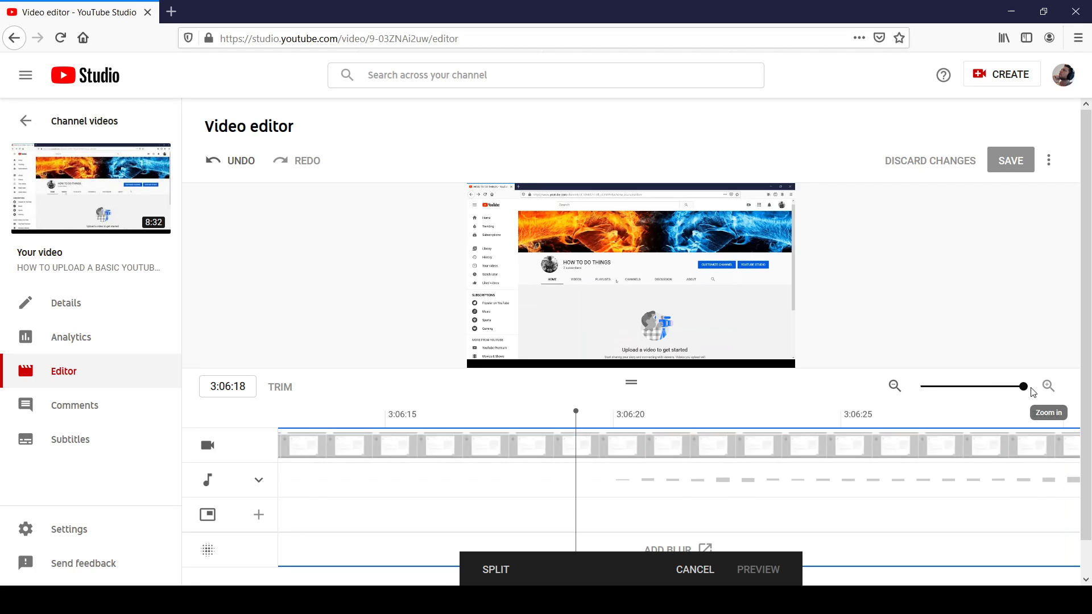
pyautogui.moveTo(578, 452); pyautogui.dragTo(569, 452)
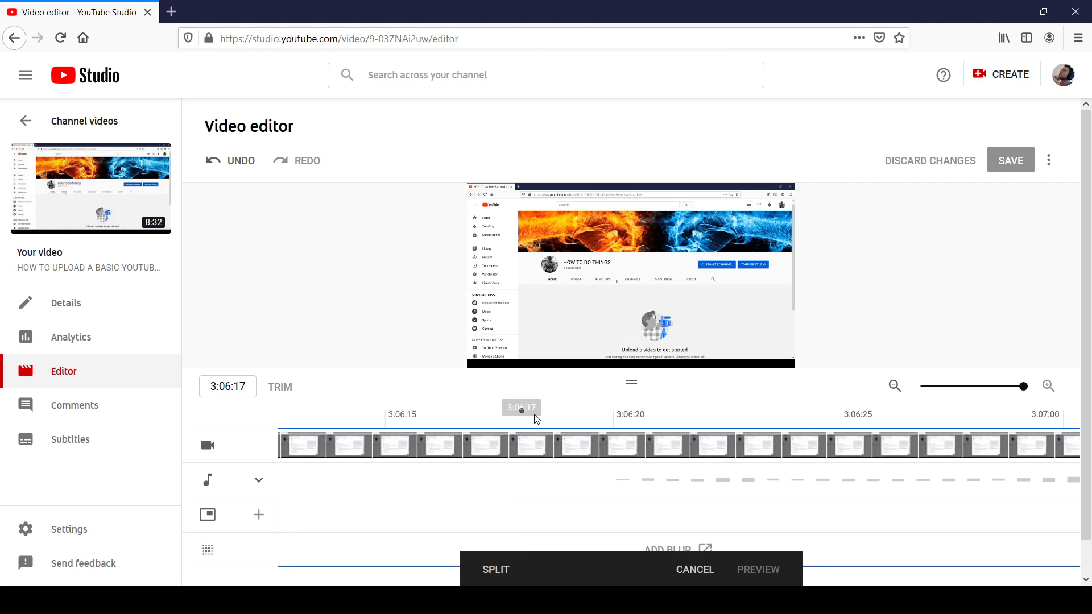
pyautogui.moveTo(523, 414); pyautogui.dragTo(455, 460)
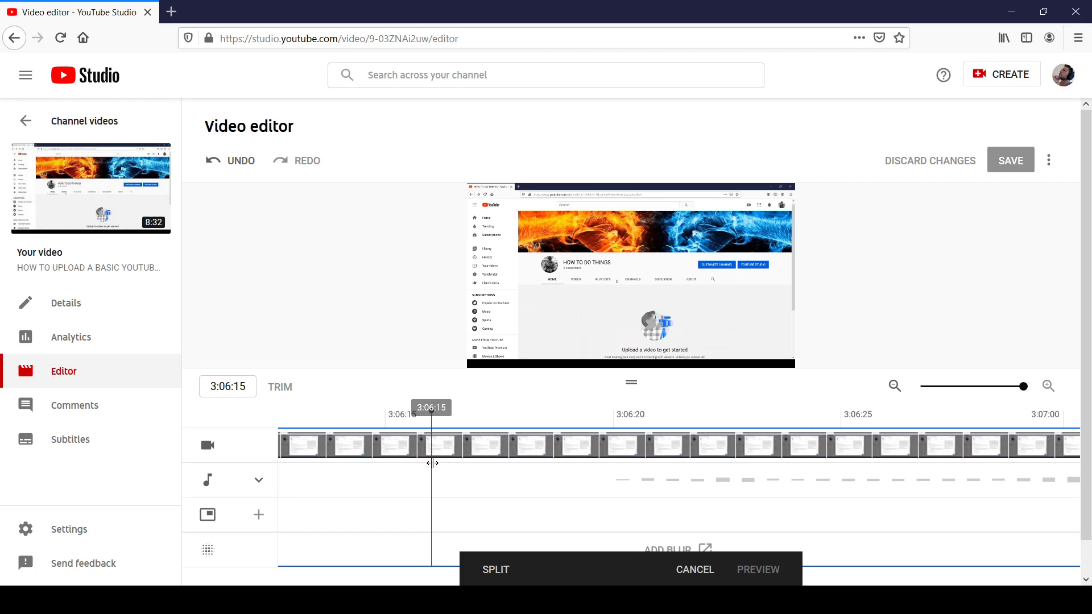
pyautogui.click(894, 387)
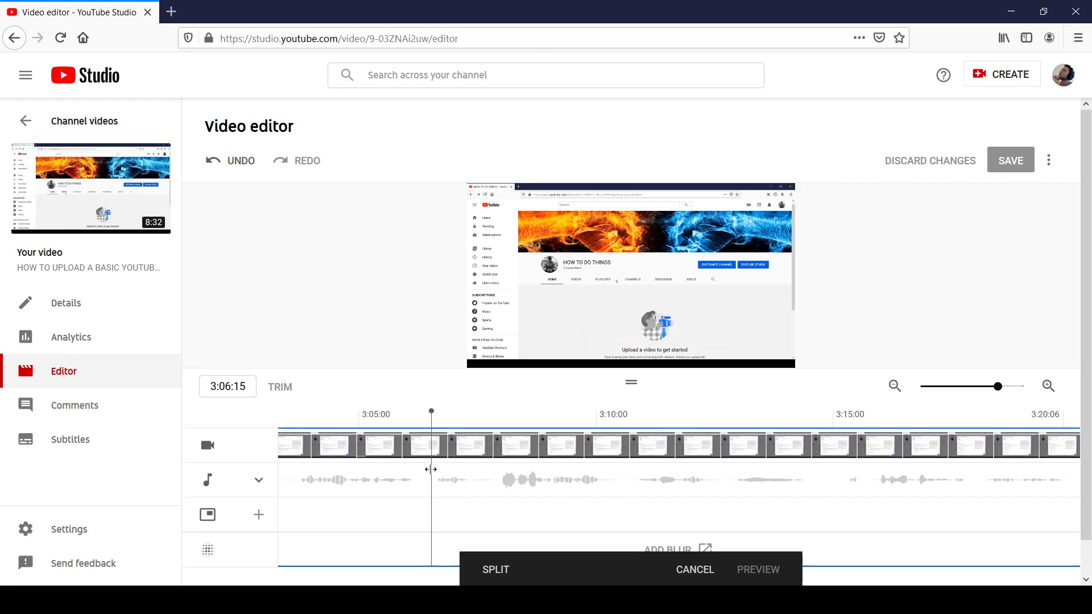
pyautogui.moveTo(448, 471); pyautogui.dragTo(448, 470)
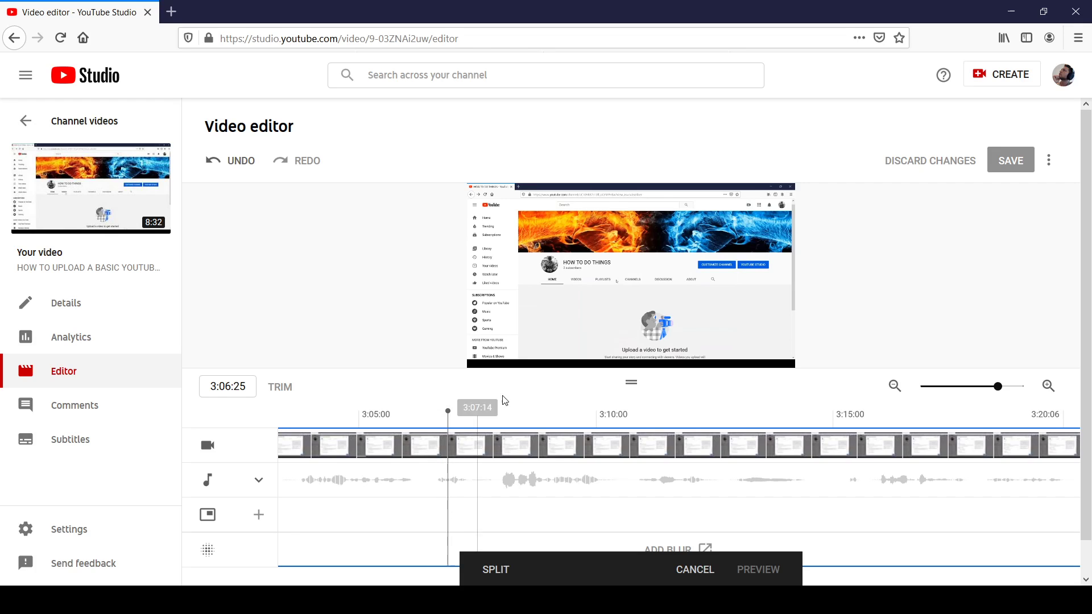
# Play the video from 3:06:25 and pause it at 3:11:14.
pyautogui.moveTo(475, 366)
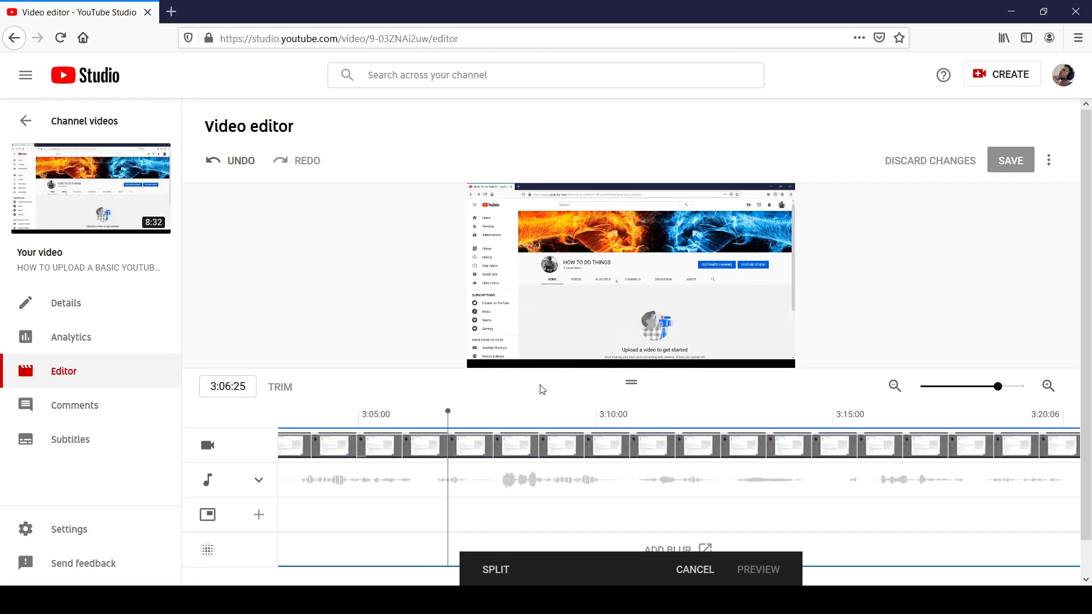
pyautogui.moveTo(569, 350)
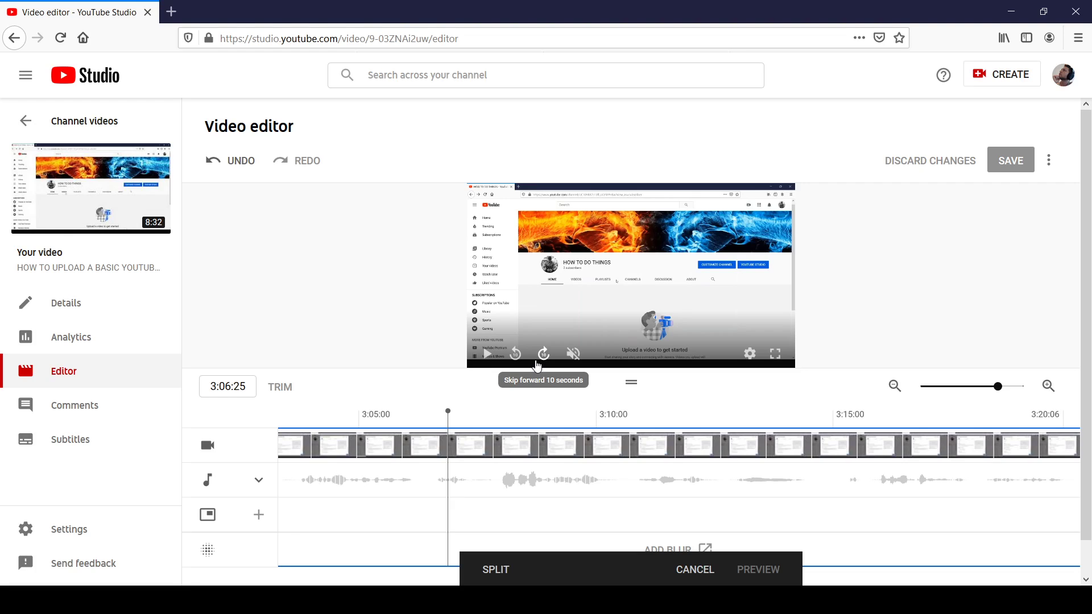
pyautogui.press('space')
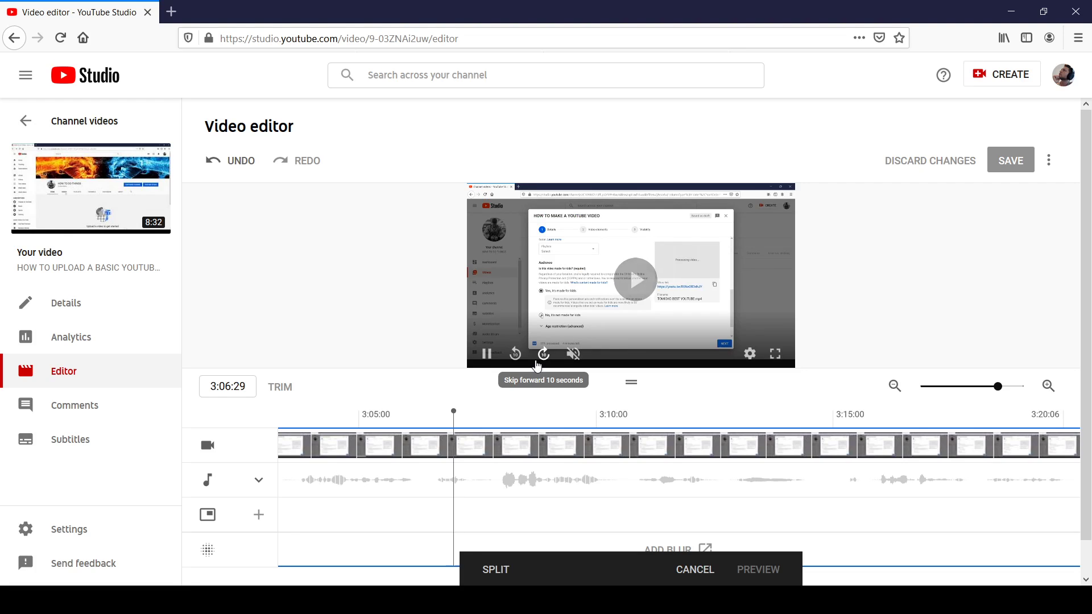
pyautogui.click(486, 356)
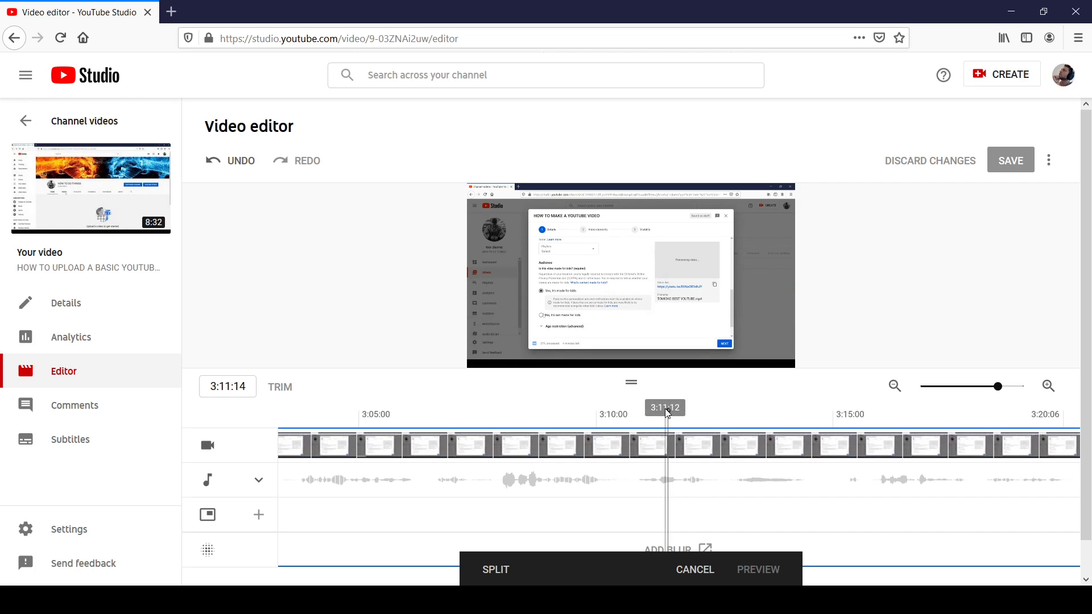
# Split the video at 3:11:18, mark the section up to 3:12:17 for removal, and discard that cut.
pyautogui.moveTo(667, 413); pyautogui.dragTo(673, 411)
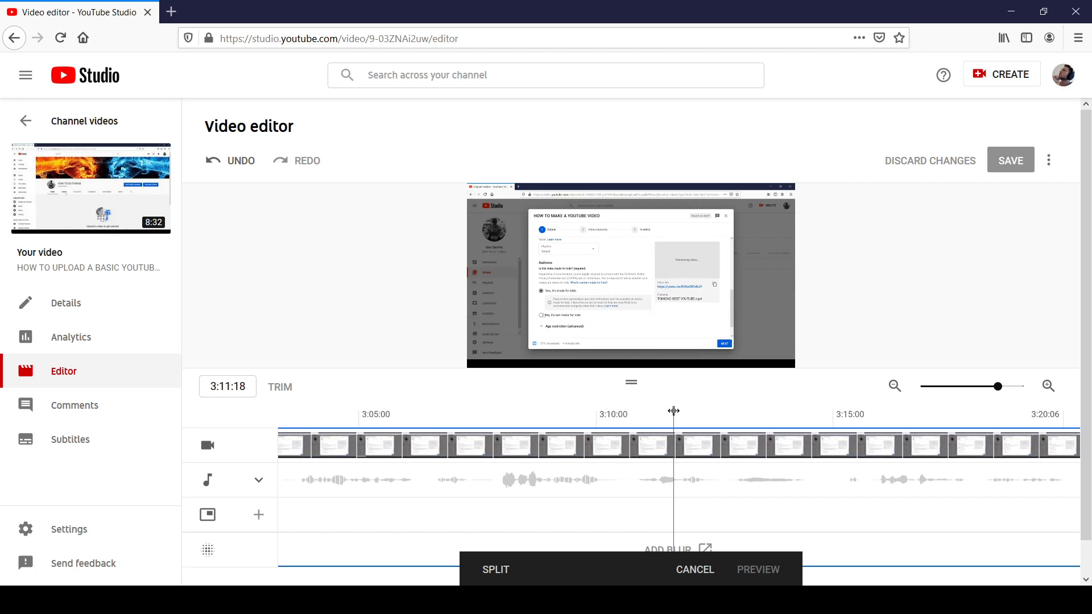
pyautogui.click(500, 572)
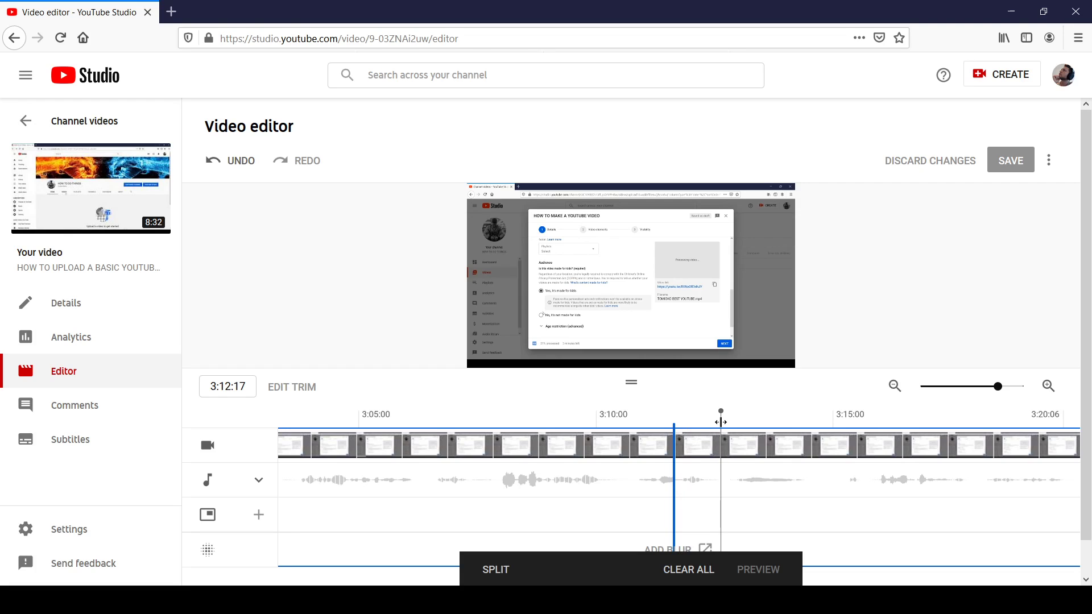
pyautogui.moveTo(674, 449); pyautogui.dragTo(721, 455)
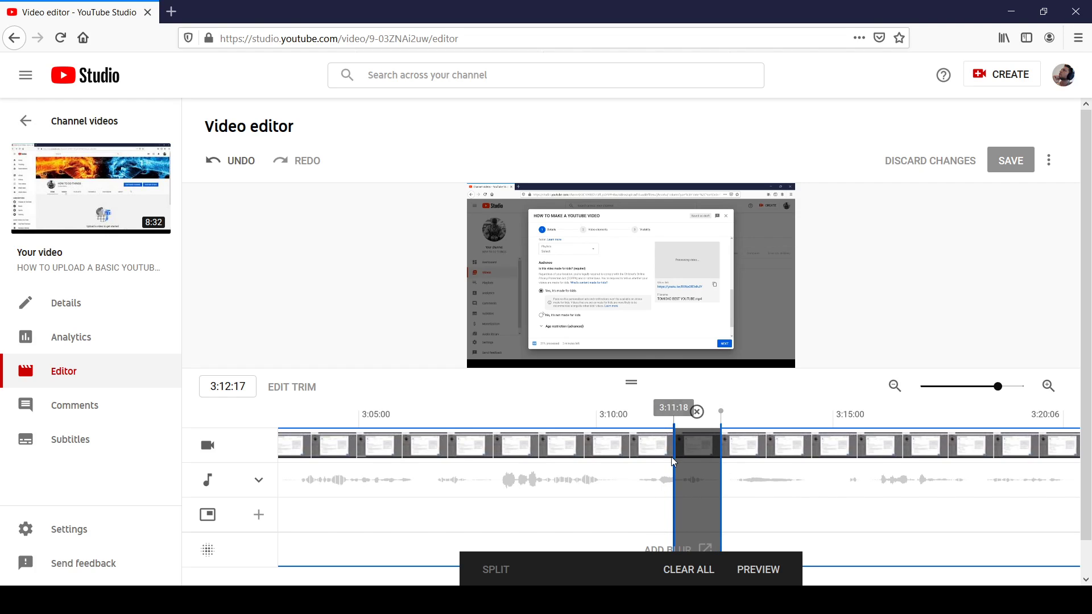
pyautogui.click(697, 413)
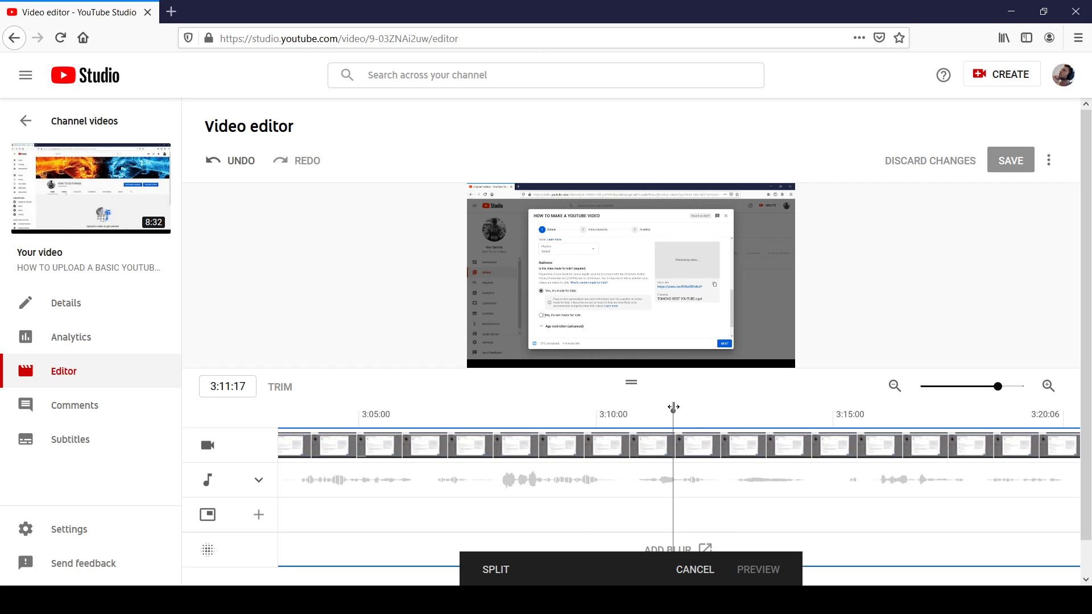
# Split the video at 3:11:19 and 3:12:19 and mark the section between the splits for removal.
pyautogui.click(488, 569)
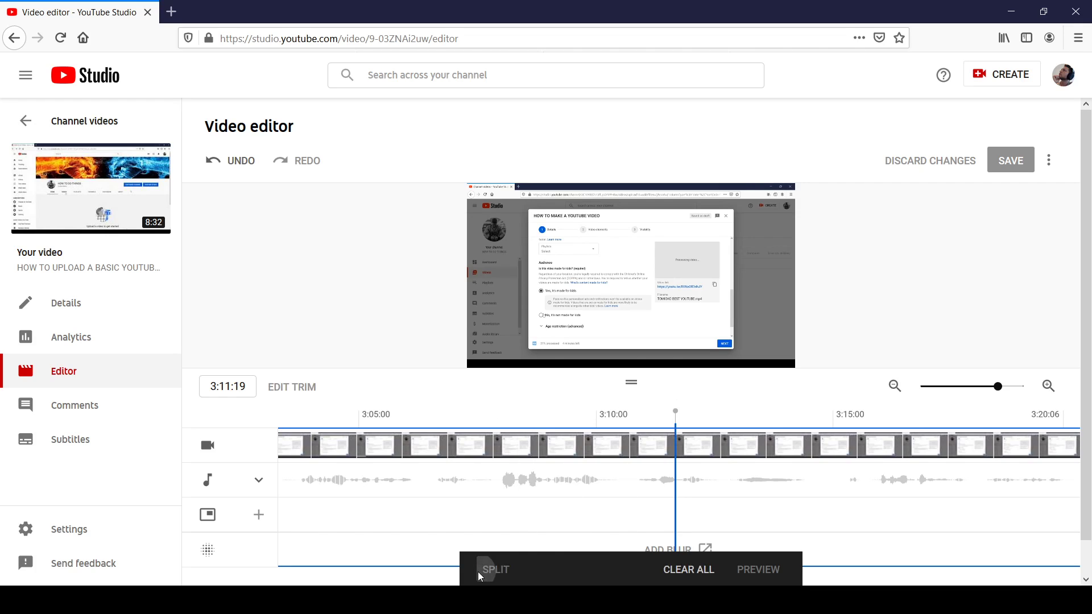
pyautogui.moveTo(677, 409); pyautogui.dragTo(724, 408)
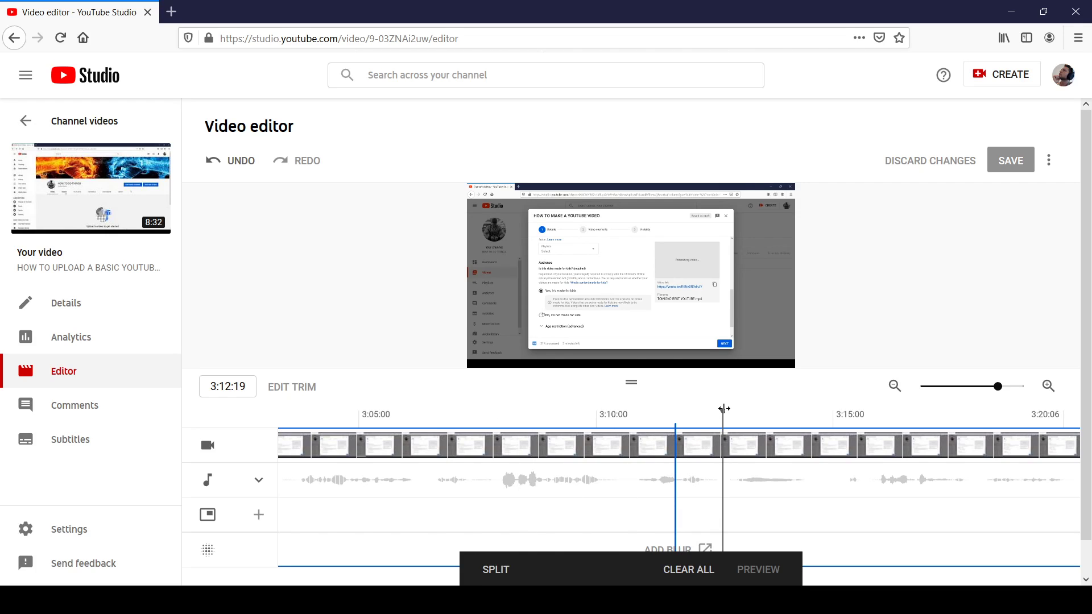
pyautogui.click(496, 570)
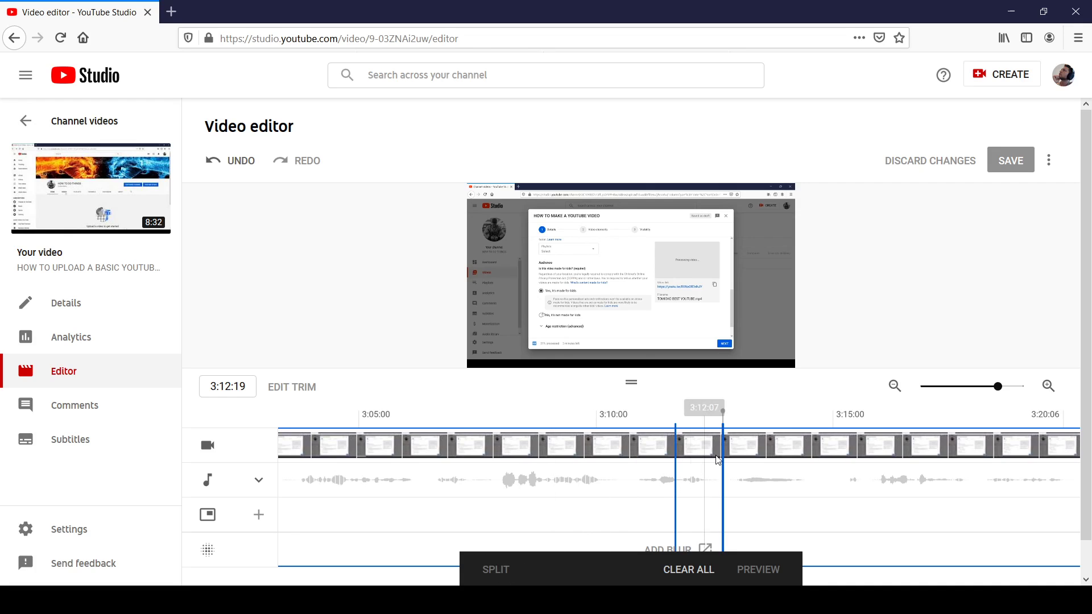
pyautogui.moveTo(724, 436)
pyautogui.mouseDown()
pyautogui.moveTo(744, 438)
pyautogui.moveTo(681, 452)
pyautogui.moveTo(723, 461)
pyautogui.mouseUp()
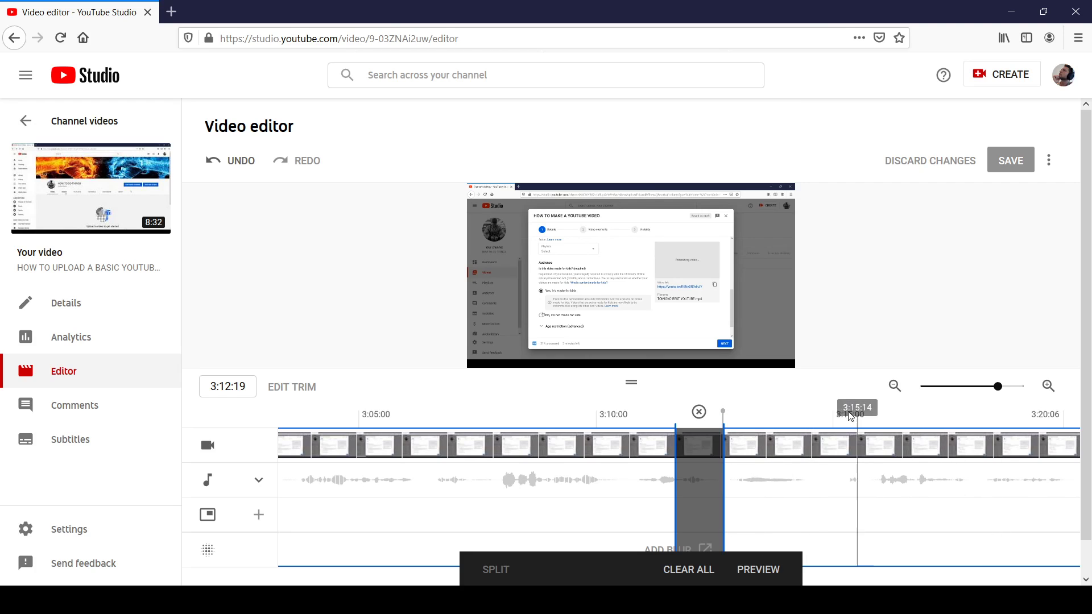
# Split the video at 3:22:06 and mark about one second after the split for removal.
pyautogui.moveTo(846, 449); pyautogui.dragTo(832, 420)
pyautogui.click(495, 569)
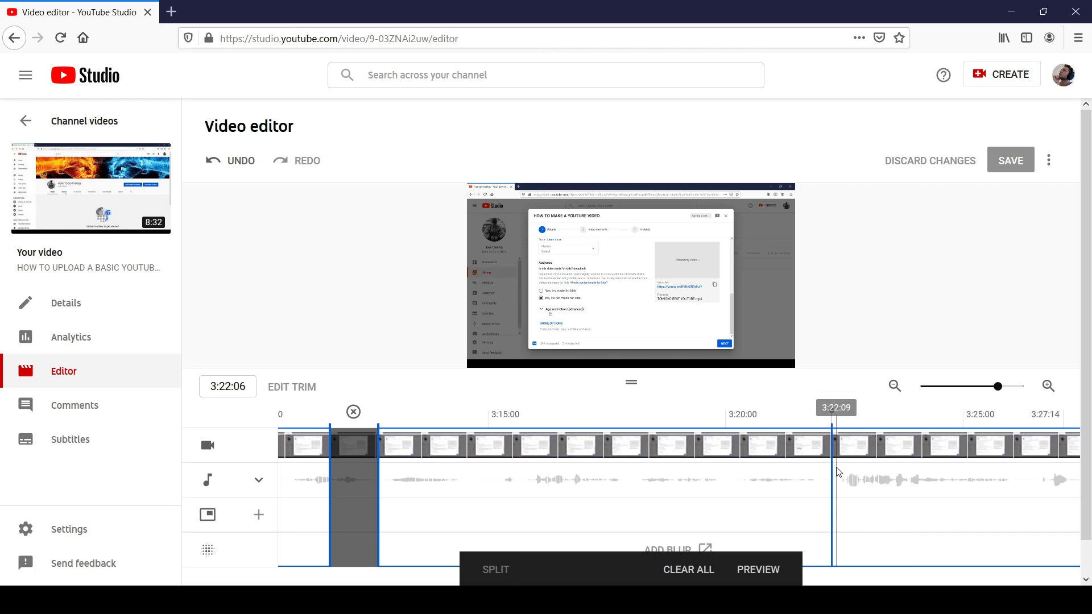
pyautogui.moveTo(834, 472); pyautogui.dragTo(876, 472)
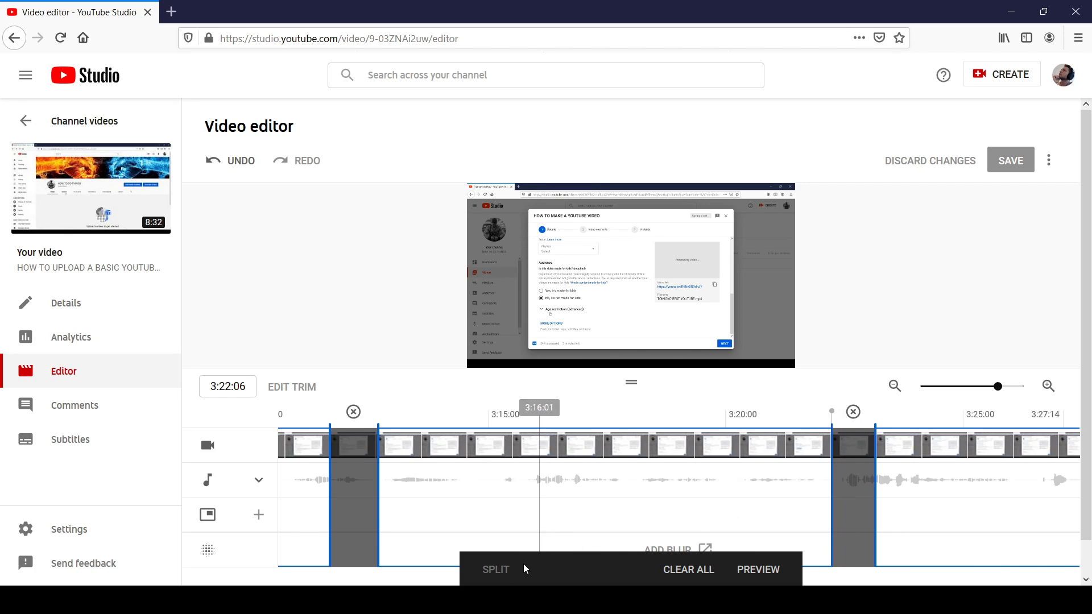
# Play the video from 3:20:21 through the second cut to check the transition, and pause it.
pyautogui.click(755, 484)
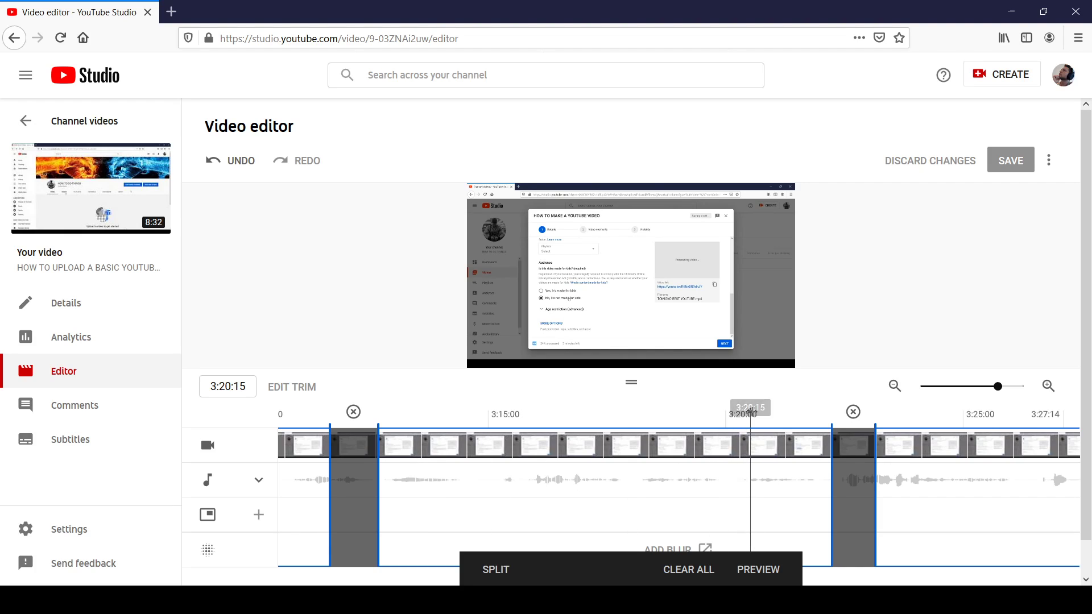
pyautogui.moveTo(752, 428)
pyautogui.mouseDown()
pyautogui.moveTo(795, 431)
pyautogui.moveTo(738, 431)
pyautogui.moveTo(775, 431)
pyautogui.moveTo(760, 431)
pyautogui.mouseUp()
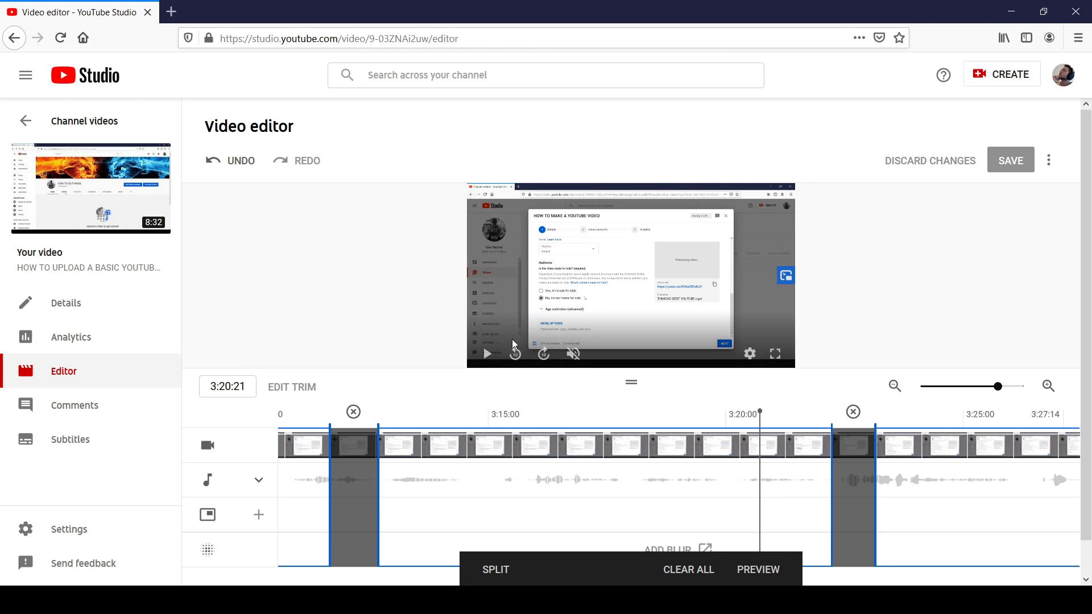
pyautogui.click(487, 353)
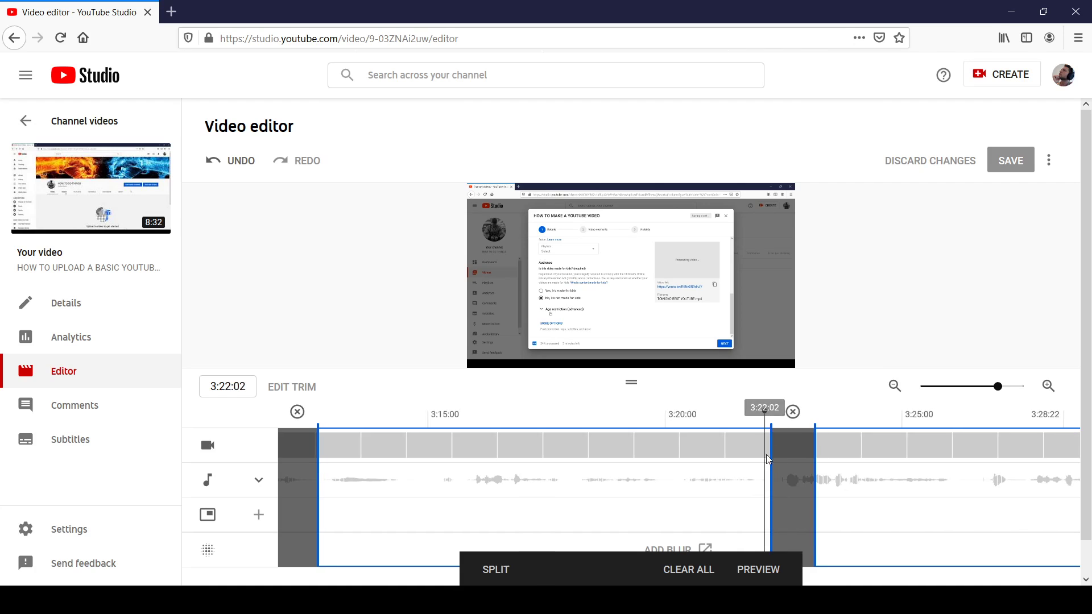
pyautogui.click(488, 354)
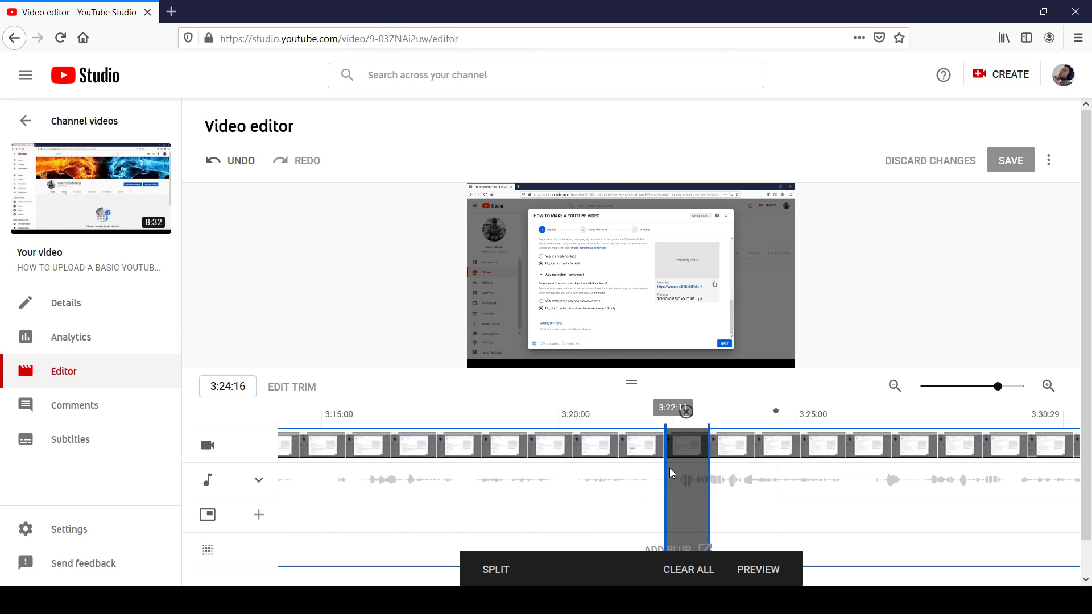
# Move the playhead to 3:10:18, before the first cut, and switch the trimmed video to preview.
pyautogui.moveTo(555, 424)
pyautogui.mouseDown()
pyautogui.moveTo(344, 426)
pyautogui.moveTo(219, 443)
pyautogui.moveTo(537, 435)
pyautogui.mouseUp()
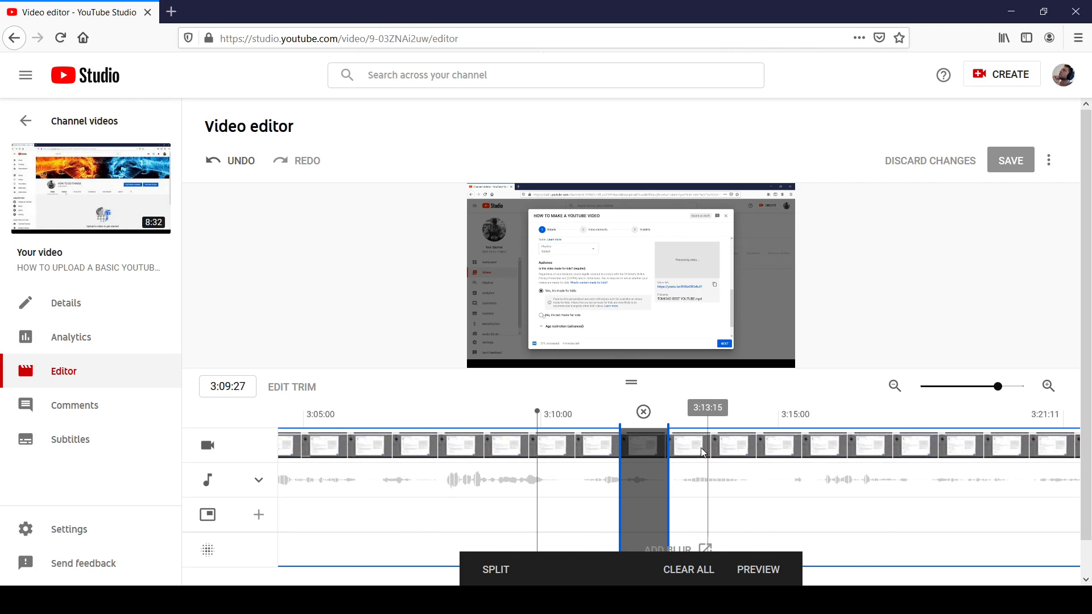
pyautogui.click(569, 461)
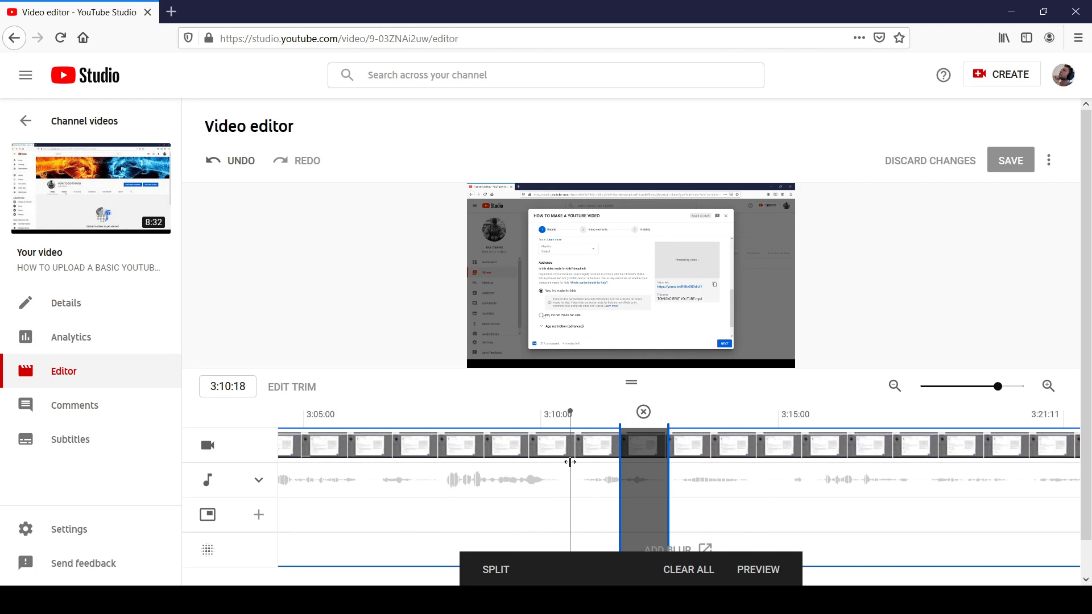
pyautogui.click(759, 570)
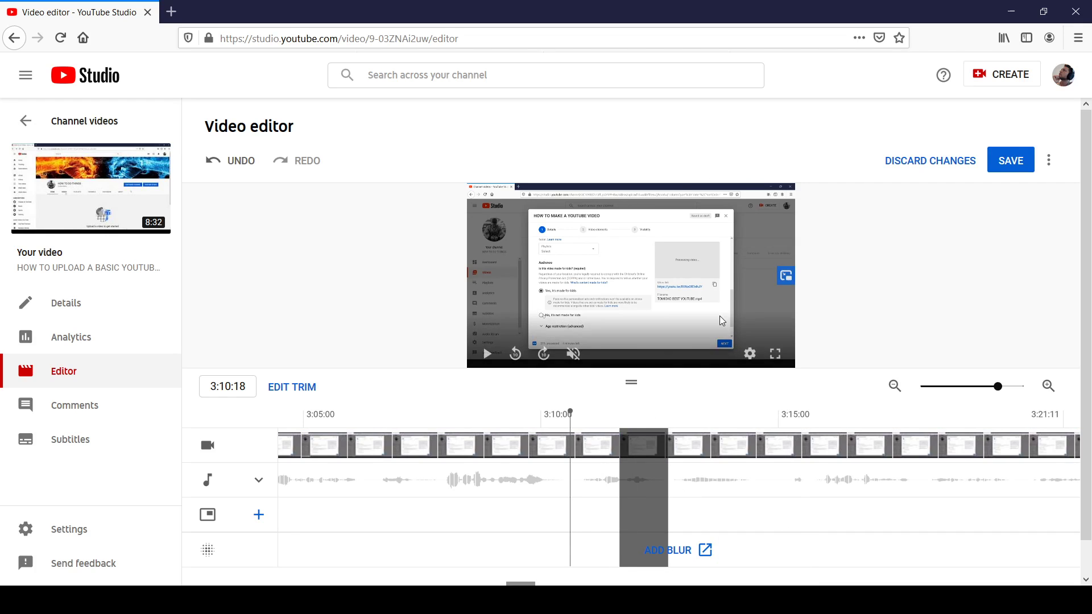
# Request saving the trimmed video, review the save confirmation, and cancel it.
pyautogui.click(1017, 164)
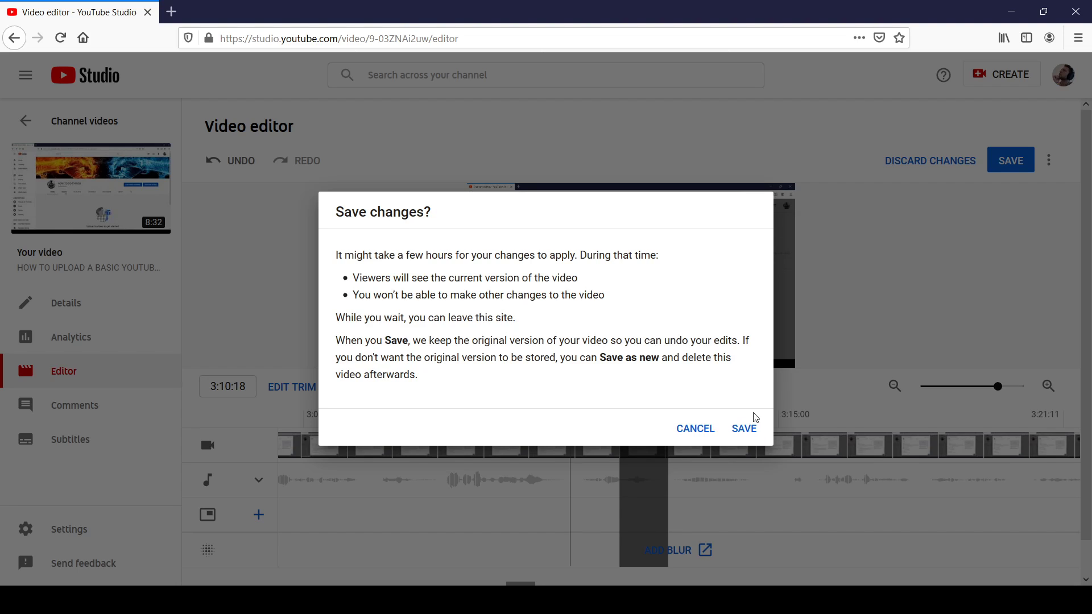
pyautogui.click(693, 430)
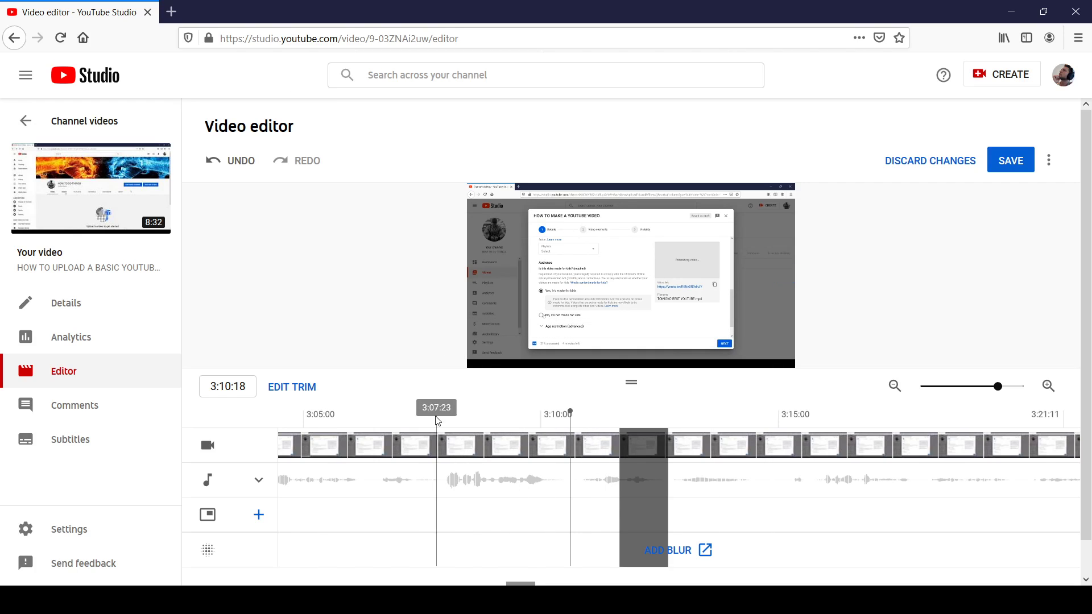
pyautogui.moveTo(144, 195)
pyautogui.click(455, 600)
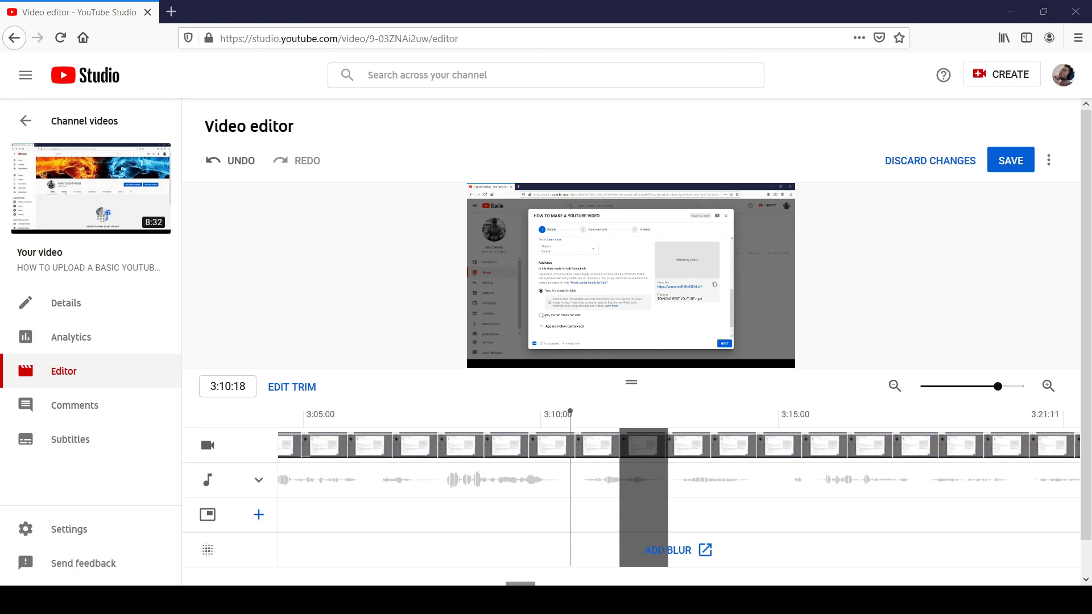